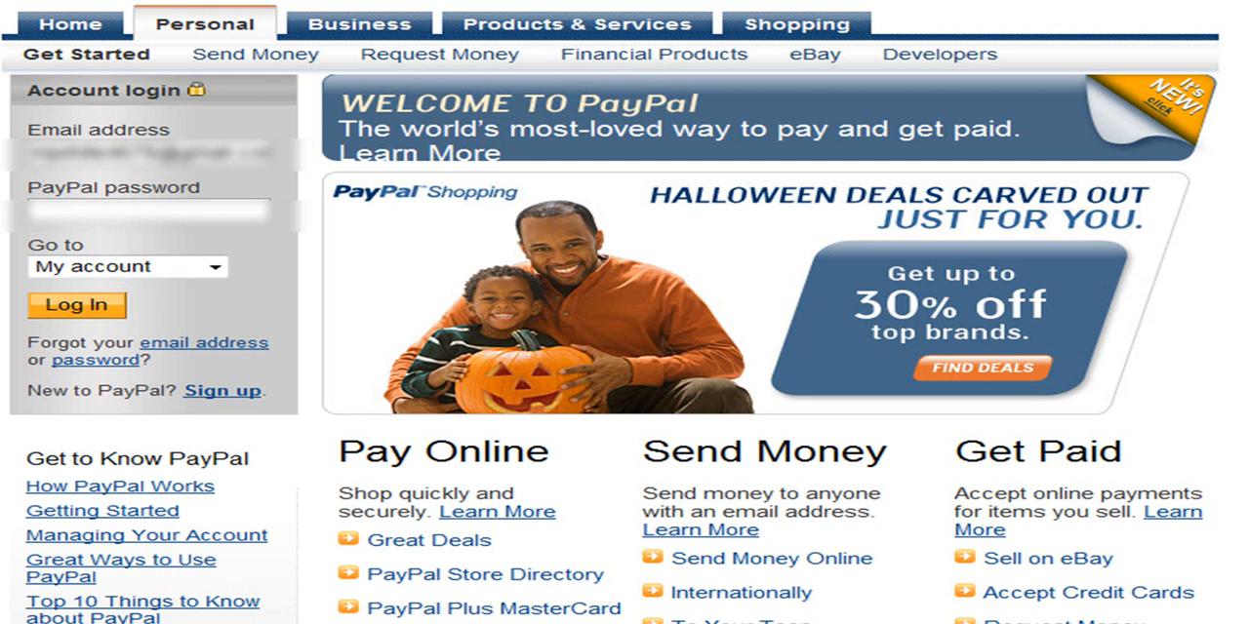
Log in to the PayPal account by entering the account password
{"action": "left_click", "coordinate": [44, 208]}
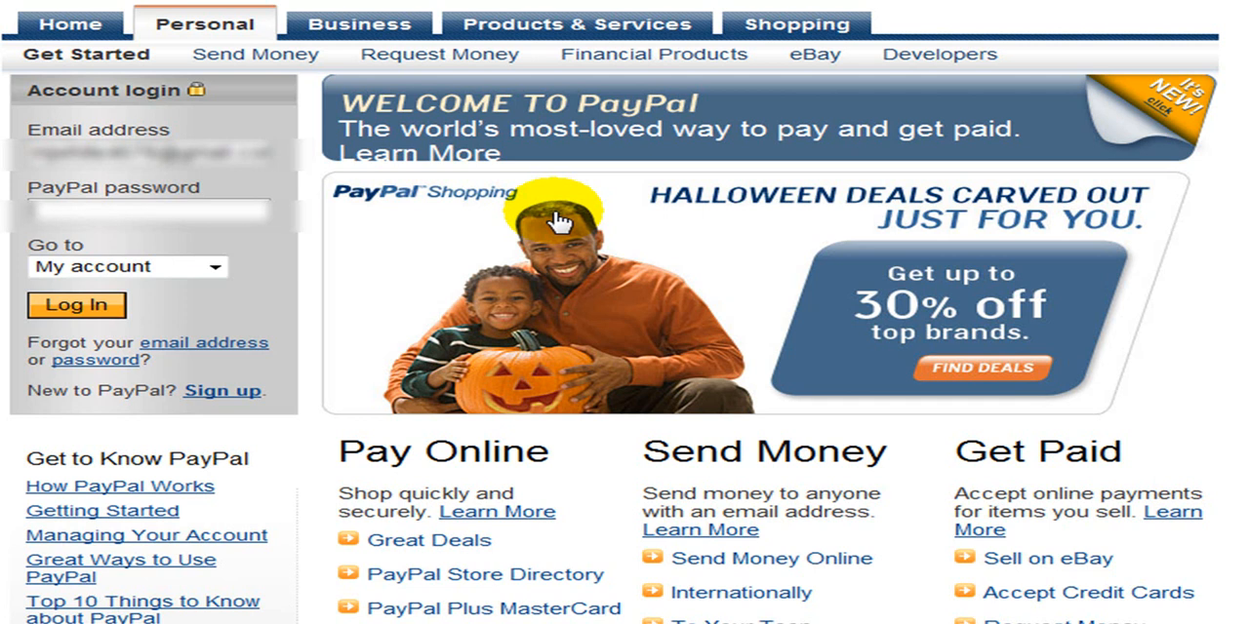
{"action": "type", "text": "**************"}
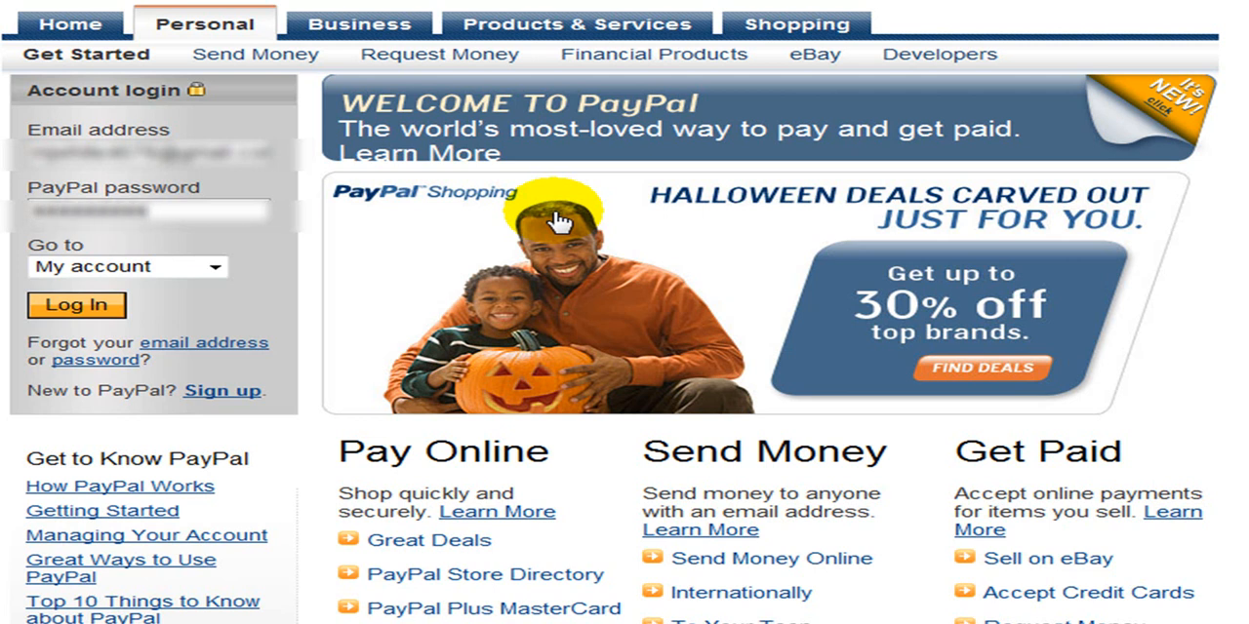
{"action": "key", "text": "Return"}
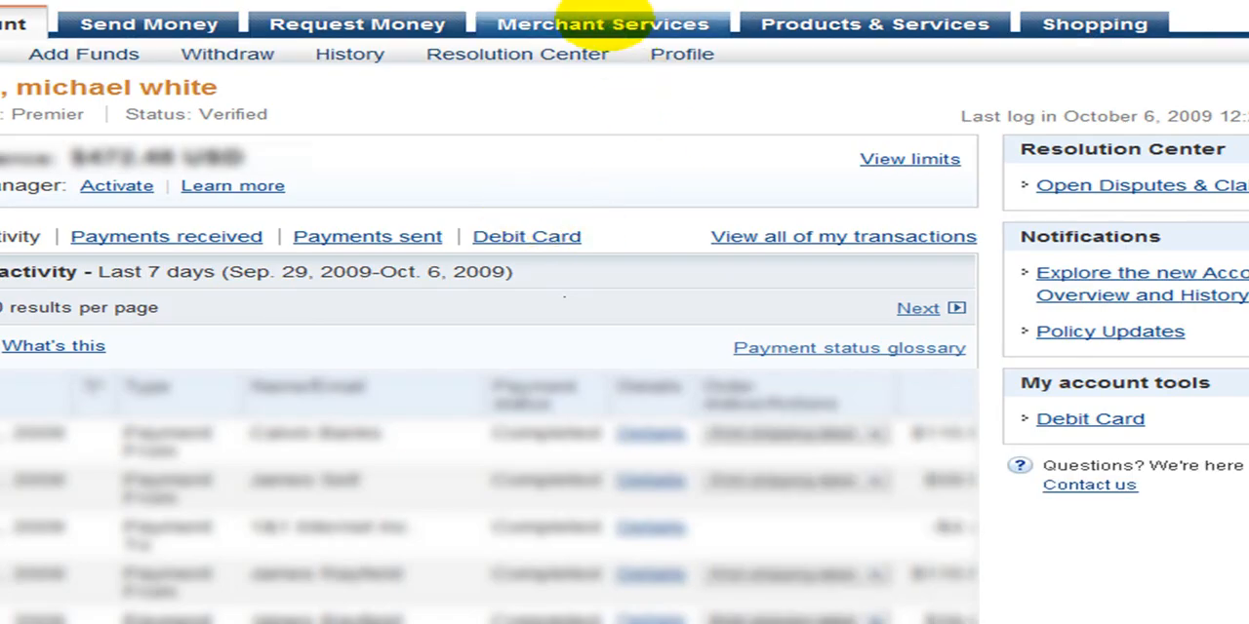
Open the Buy Now button creation form from the merchant services
{"action": "left_click", "coordinate": [609, 30]}
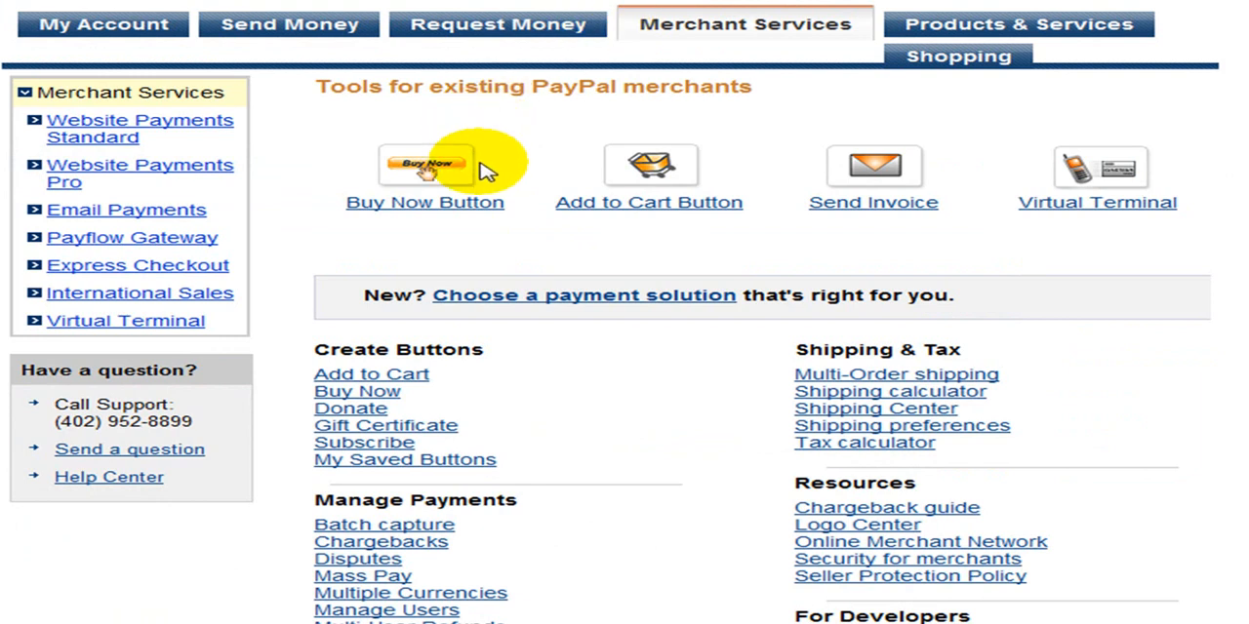
{"action": "left_click", "coordinate": [455, 208]}
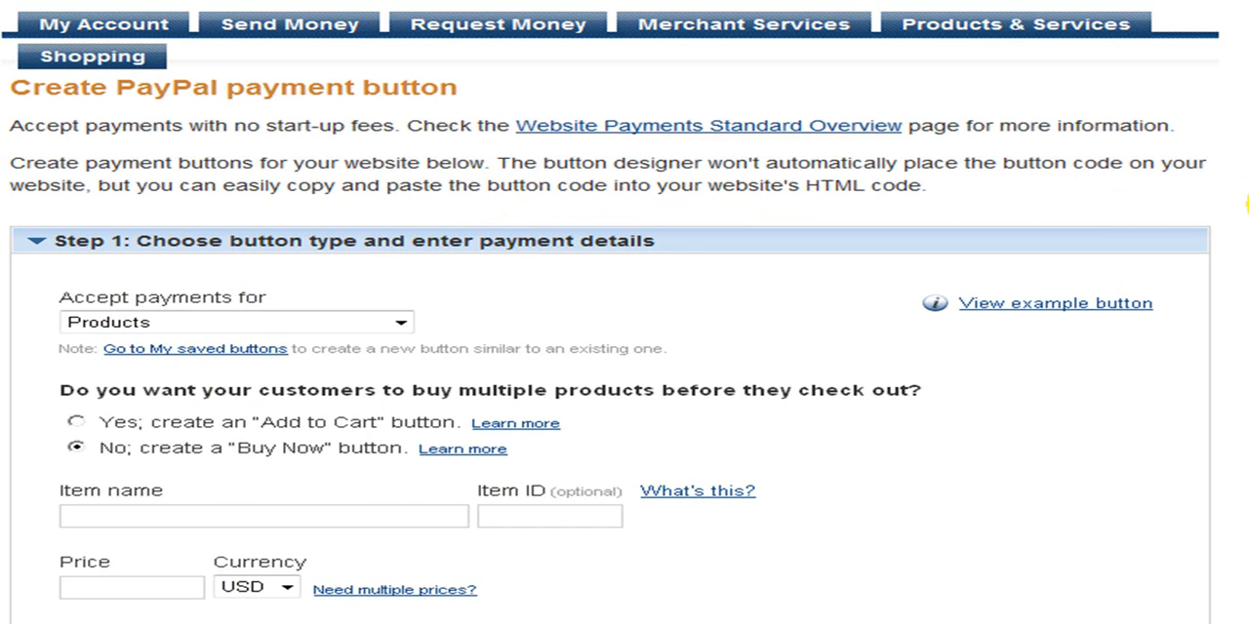
Name the item "Instant Postcard Wealth Marketing Guide" and set its price to 98.00 USD
{"action": "scroll", "coordinate": [480, 234], "scroll_direction": "down", "scroll_amount": 3}
{"action": "scroll", "coordinate": [480, 227], "scroll_direction": "down", "scroll_amount": 5}
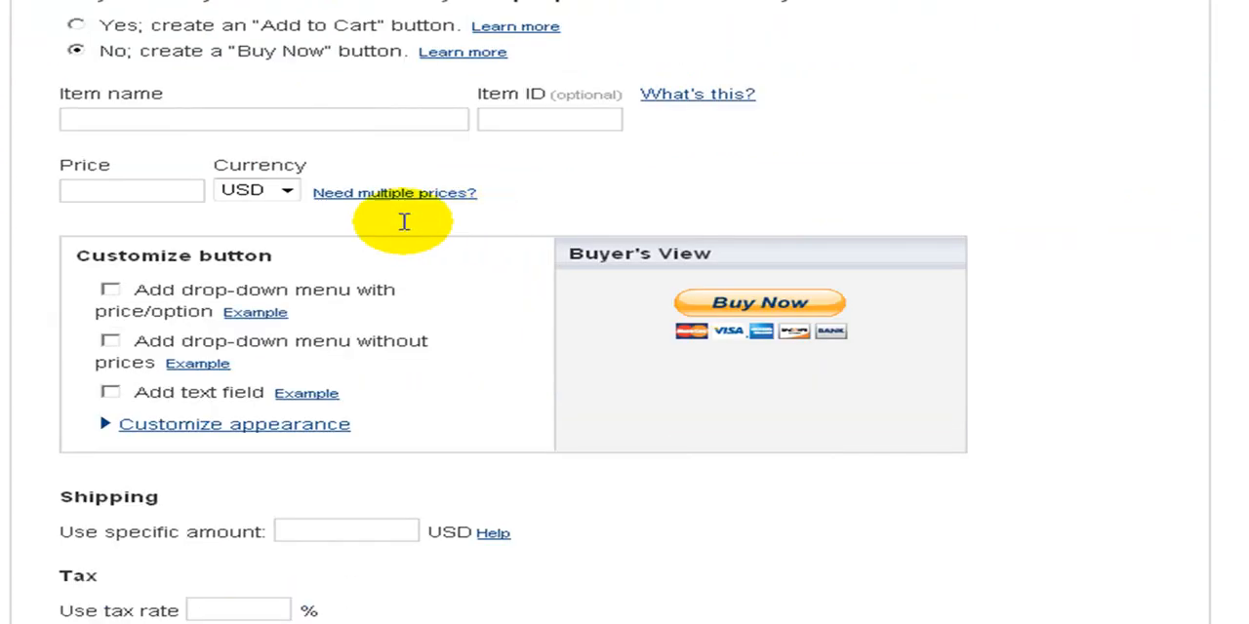
{"action": "left_click", "coordinate": [76, 119]}
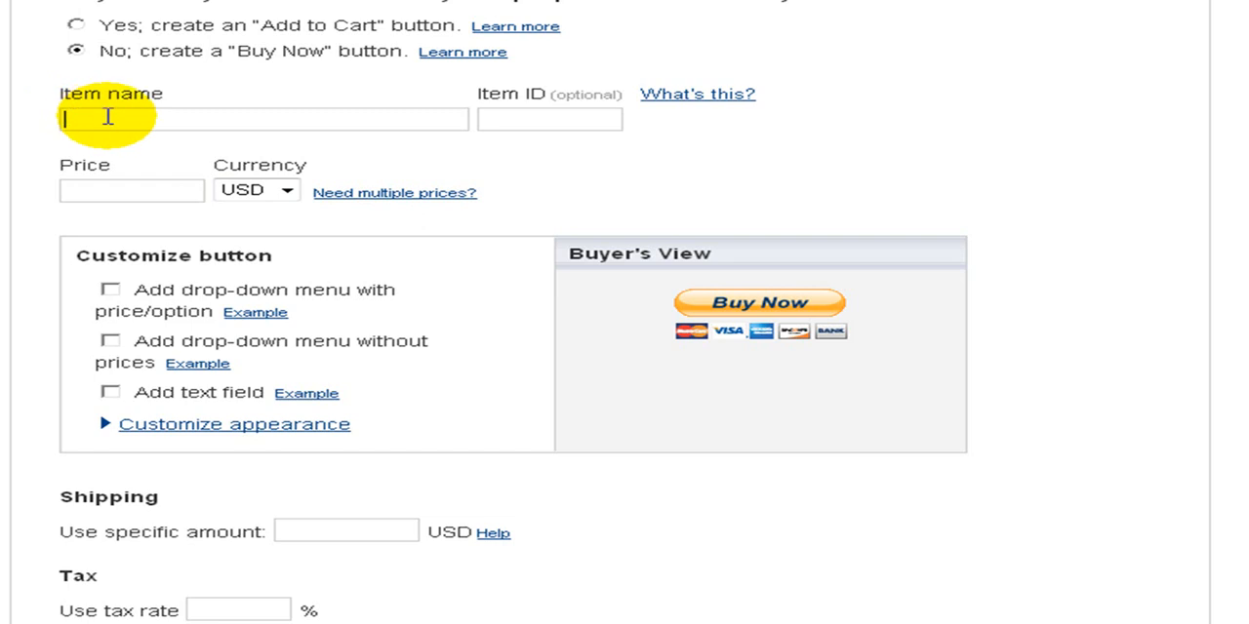
{"action": "type", "text": "Instant Postca"}
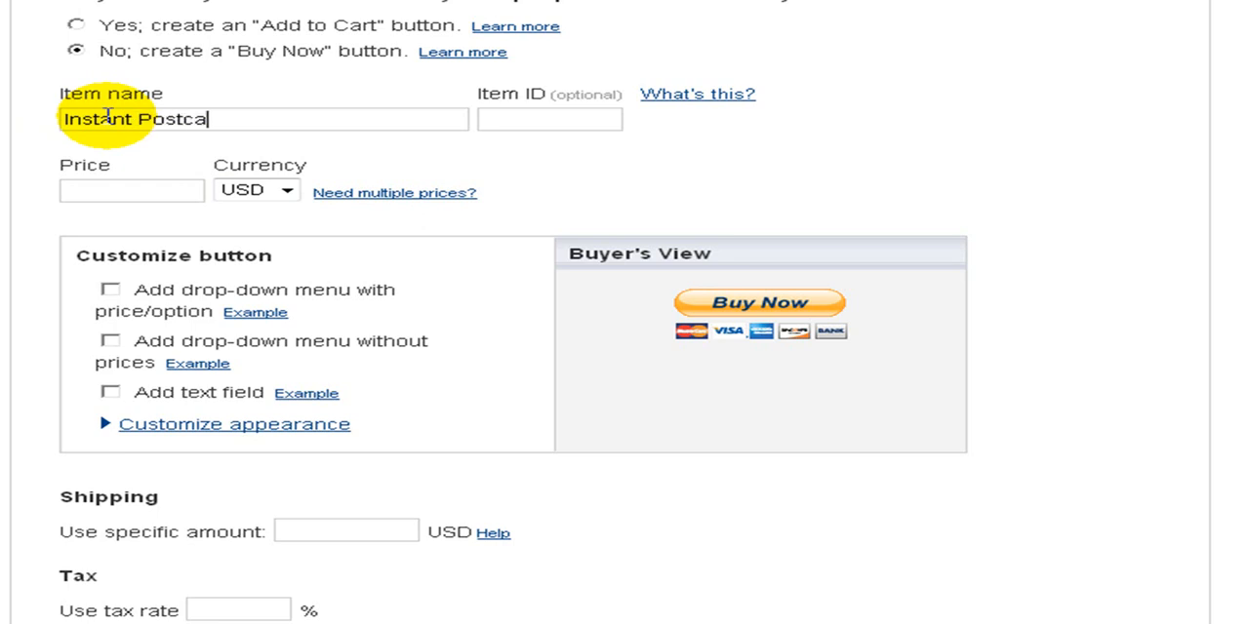
{"action": "type", "text": "rd Weal"}
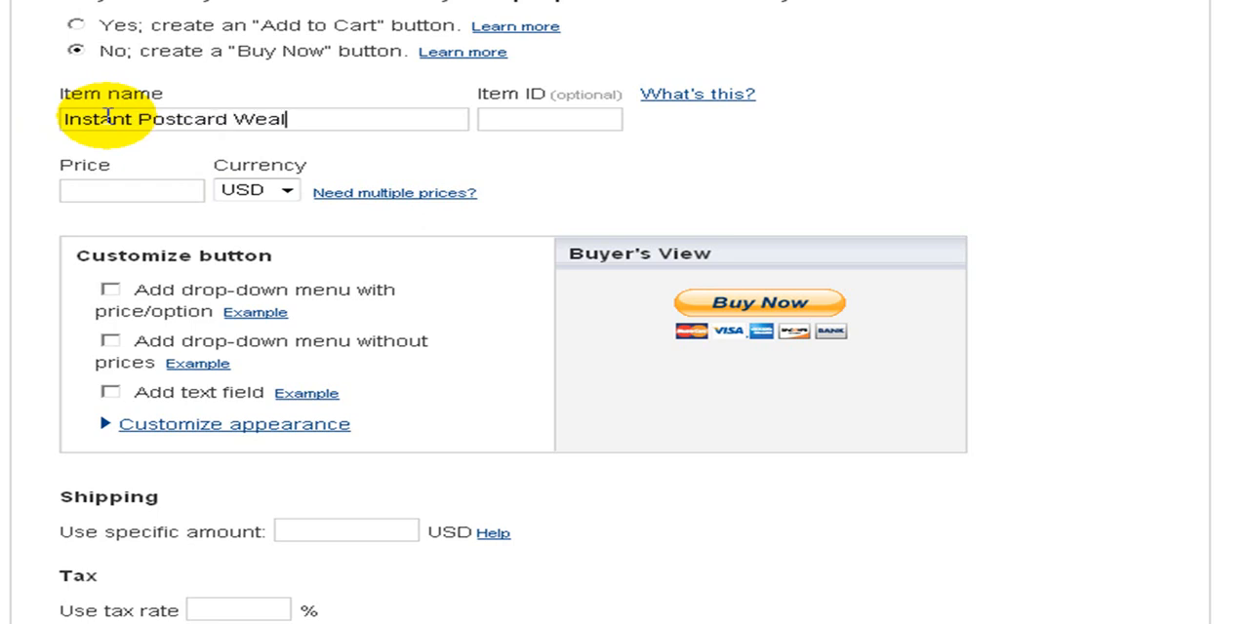
{"action": "type", "text": "th Marketing Guide"}
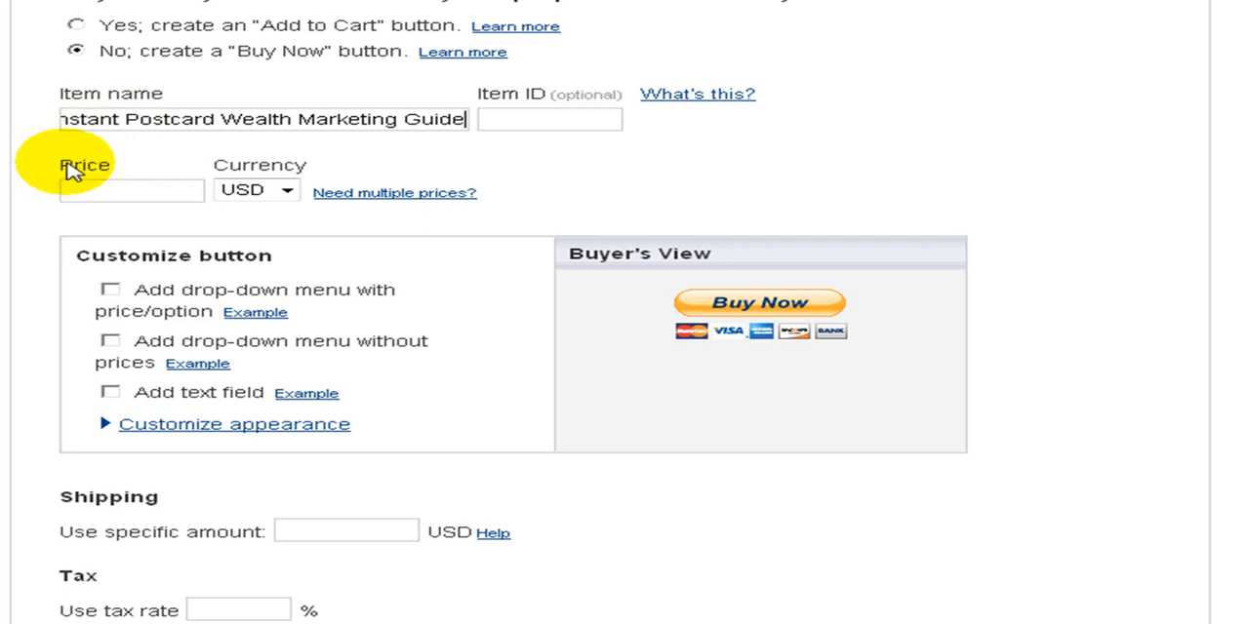
{"action": "left_click", "coordinate": [112, 189]}
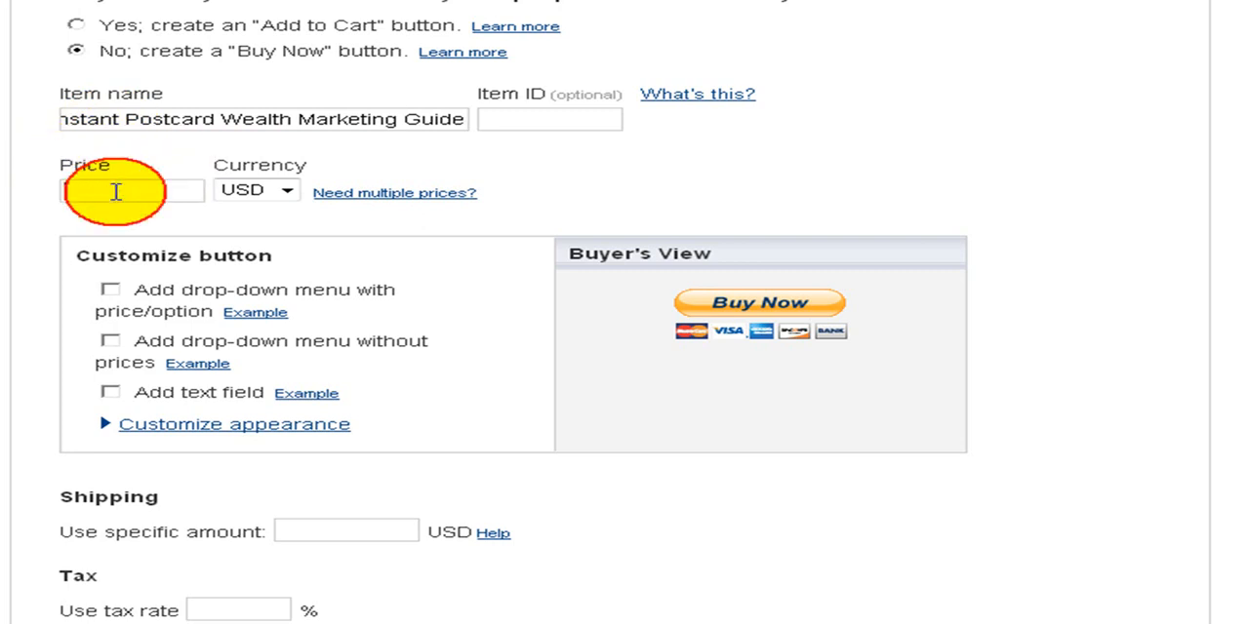
{"action": "type", "text": "98.00"}
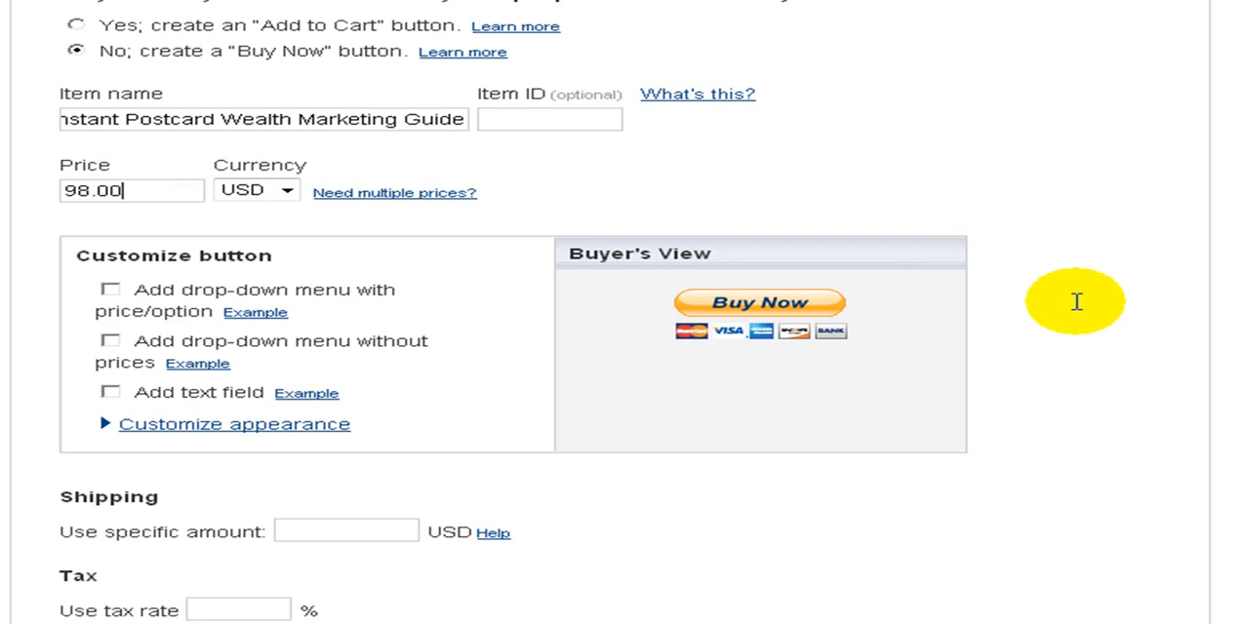
Set the specific shipping amount to 10.00 USD and use the plain text e-mail address as the merchant ID for purchase transactions
{"action": "scroll", "coordinate": [391, 352], "scroll_direction": "down", "scroll_amount": 1}
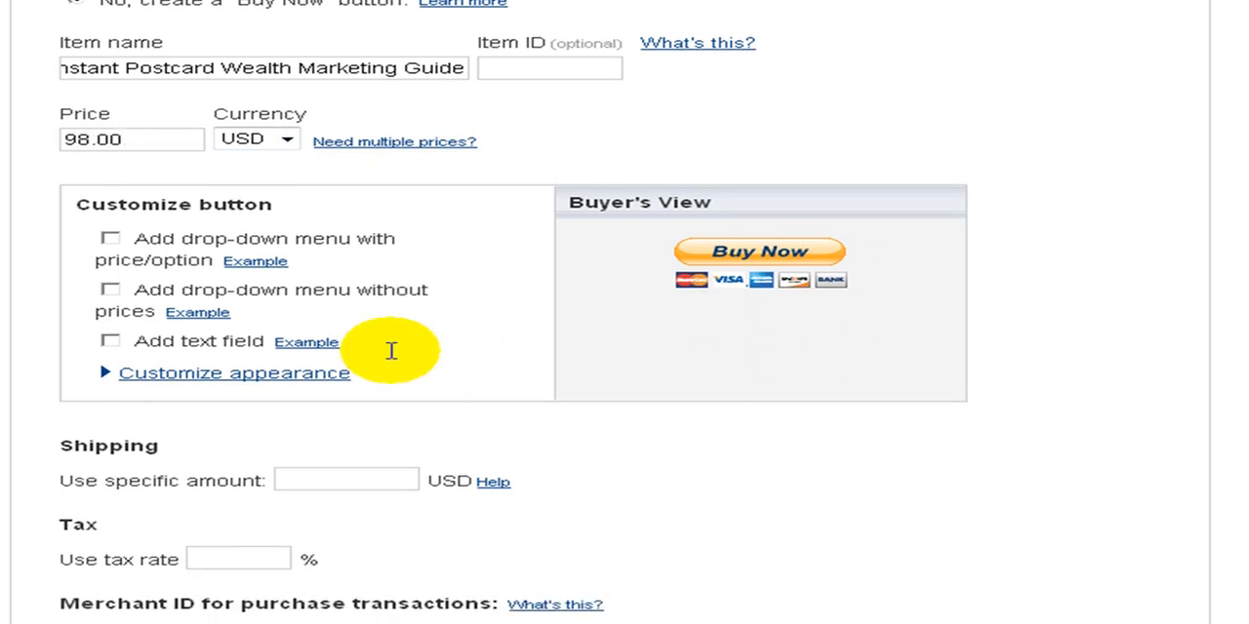
{"action": "scroll", "coordinate": [390, 351], "scroll_direction": "down", "scroll_amount": 2}
{"action": "left_click_drag", "start_coordinate": [61, 363], "coordinate": [265, 382]}
{"action": "left_click", "coordinate": [313, 395]}
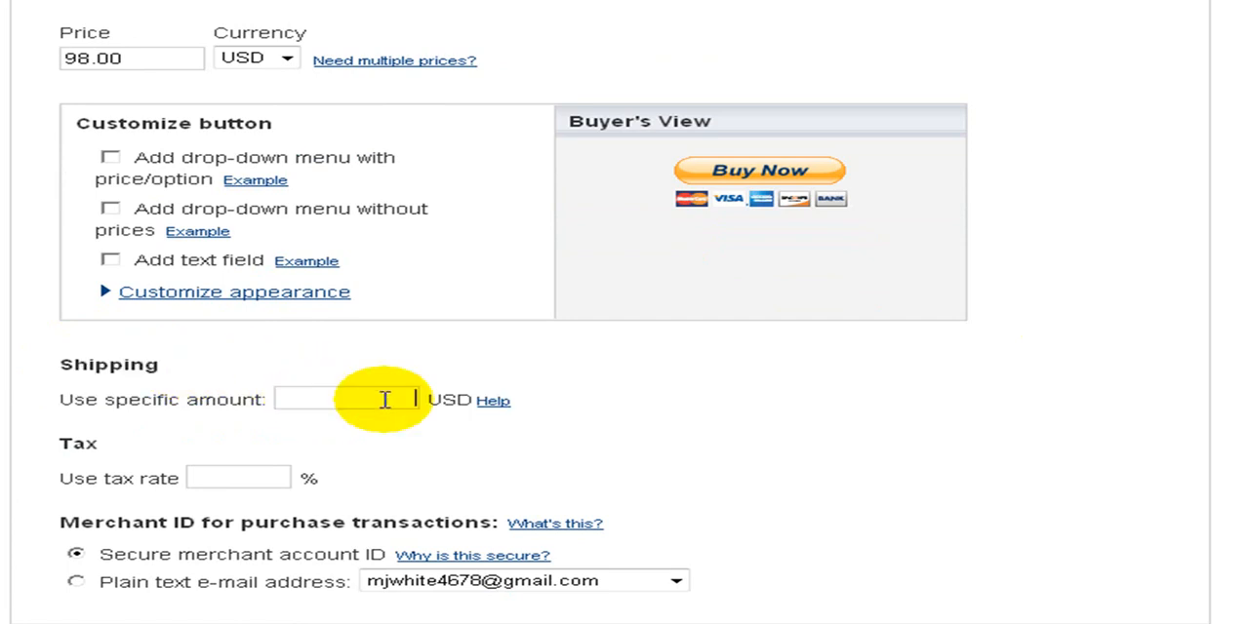
{"action": "type", "text": "10.00"}
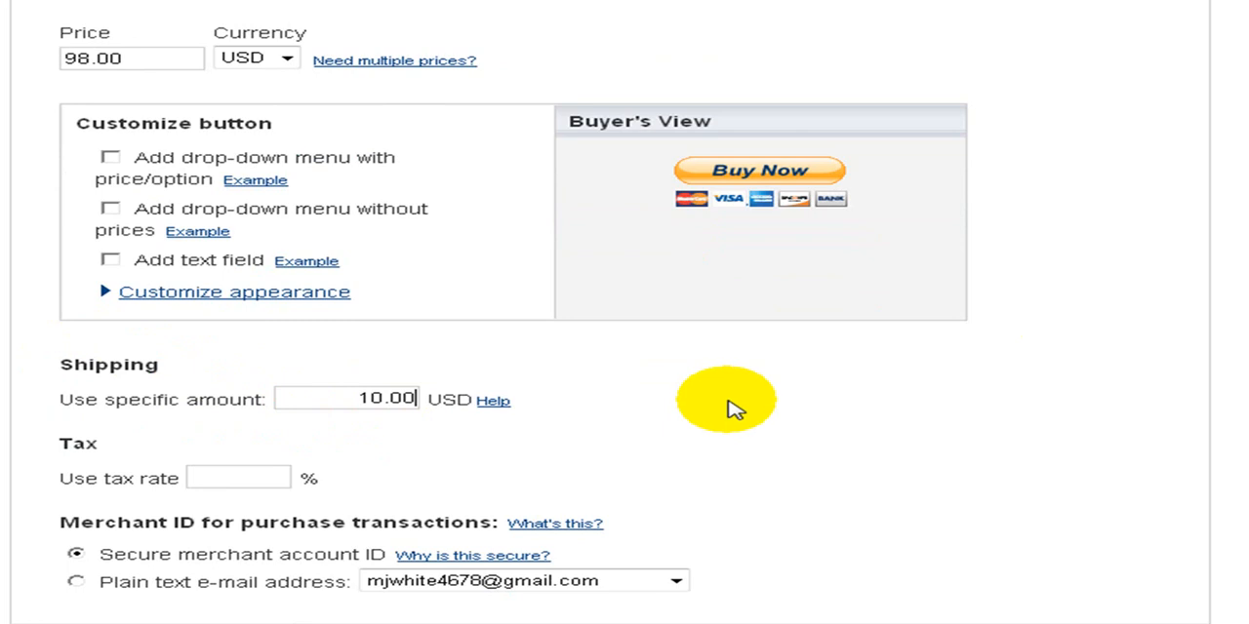
{"action": "scroll", "coordinate": [733, 410], "scroll_direction": "down", "scroll_amount": 3}
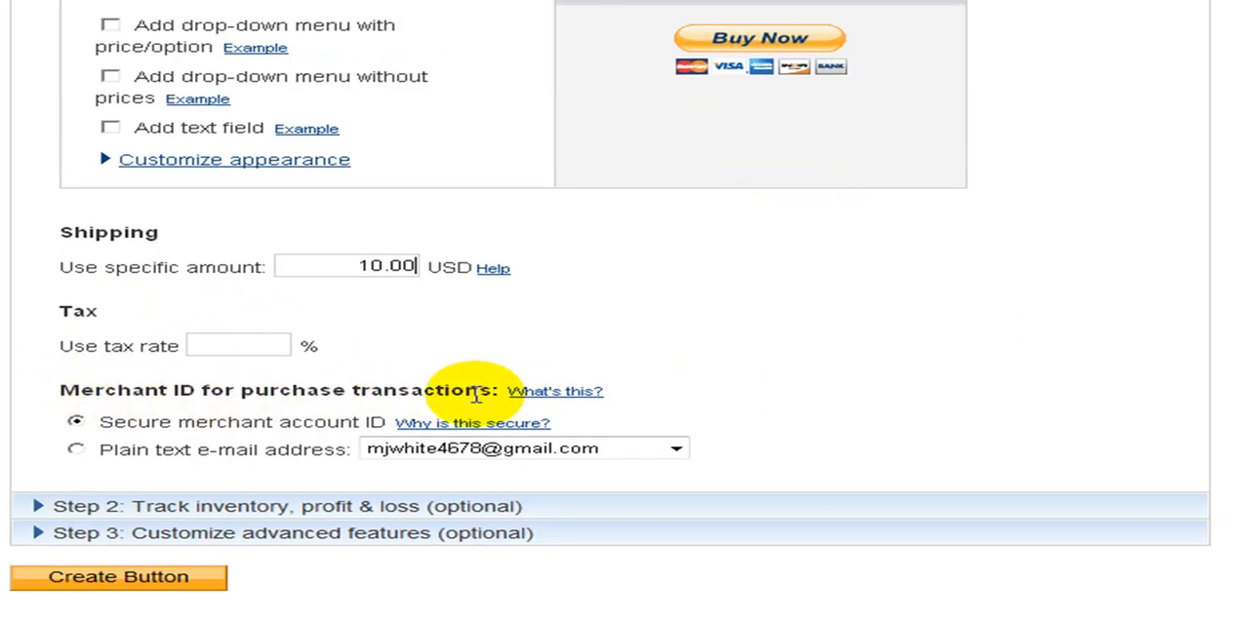
{"action": "left_click", "coordinate": [78, 450]}
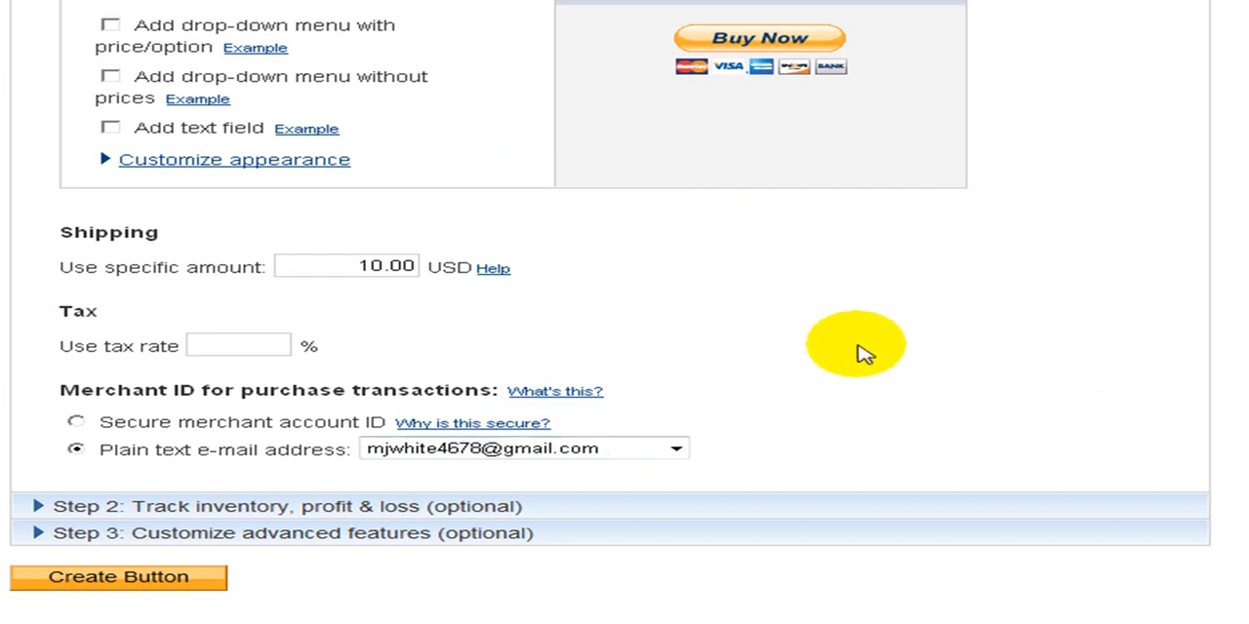
Expand the advanced features of the button and disallow customers from adding special instructions in a message
{"action": "scroll", "coordinate": [863, 354], "scroll_direction": "down", "scroll_amount": 3}
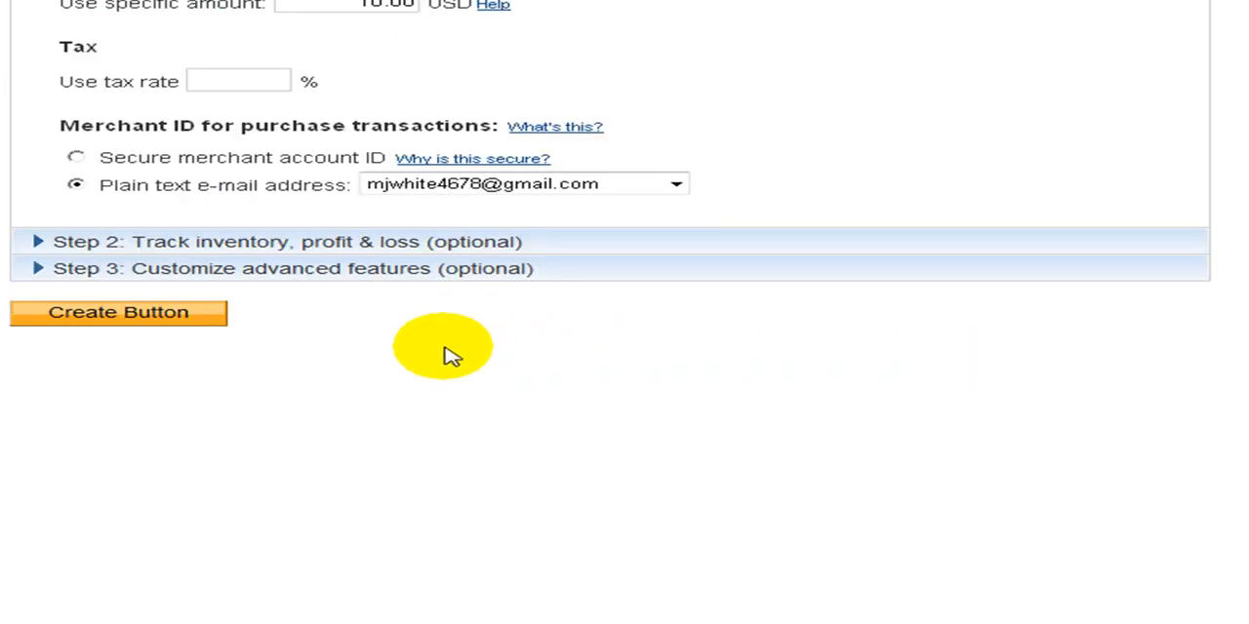
{"action": "left_click", "coordinate": [36, 273]}
{"action": "scroll", "coordinate": [33, 343], "scroll_direction": "down", "scroll_amount": 6}
{"action": "scroll", "coordinate": [161, 280], "scroll_direction": "up", "scroll_amount": 4}
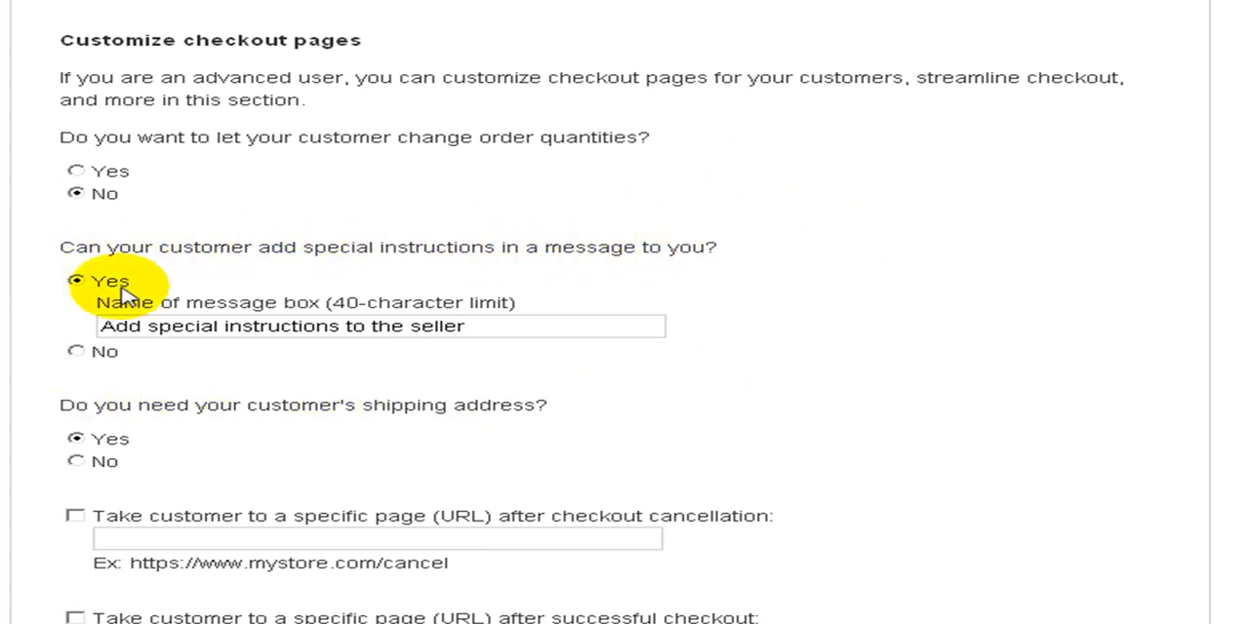
{"action": "left_click", "coordinate": [78, 352]}
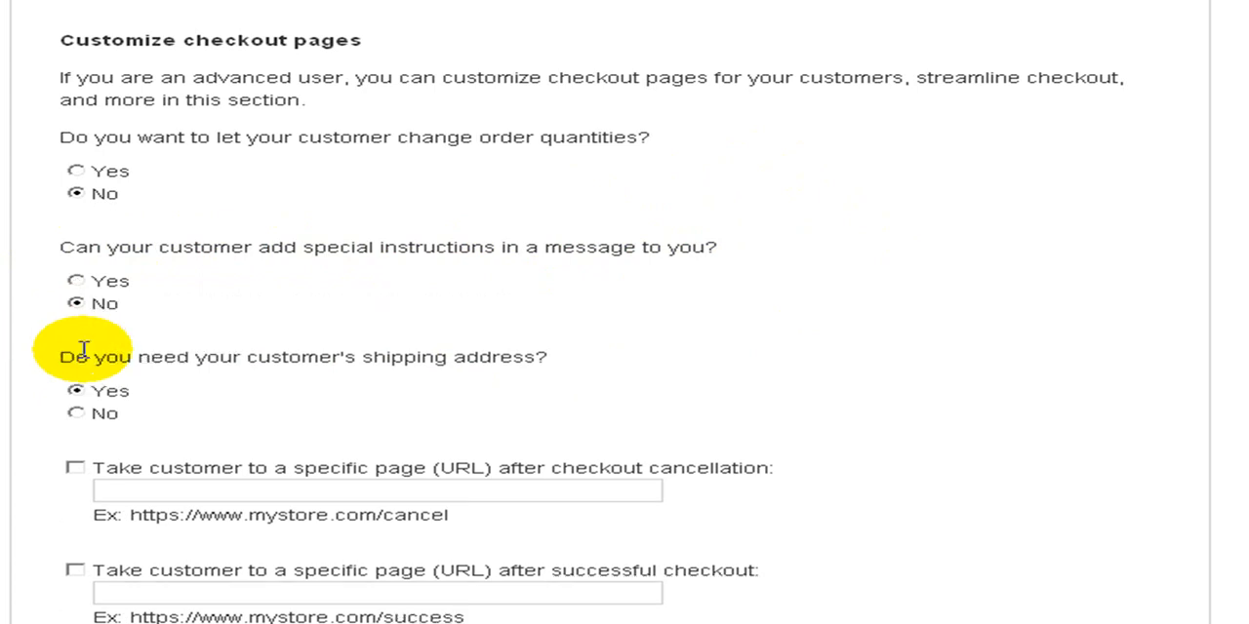
{"action": "scroll", "coordinate": [432, 320], "scroll_direction": "down", "scroll_amount": 3}
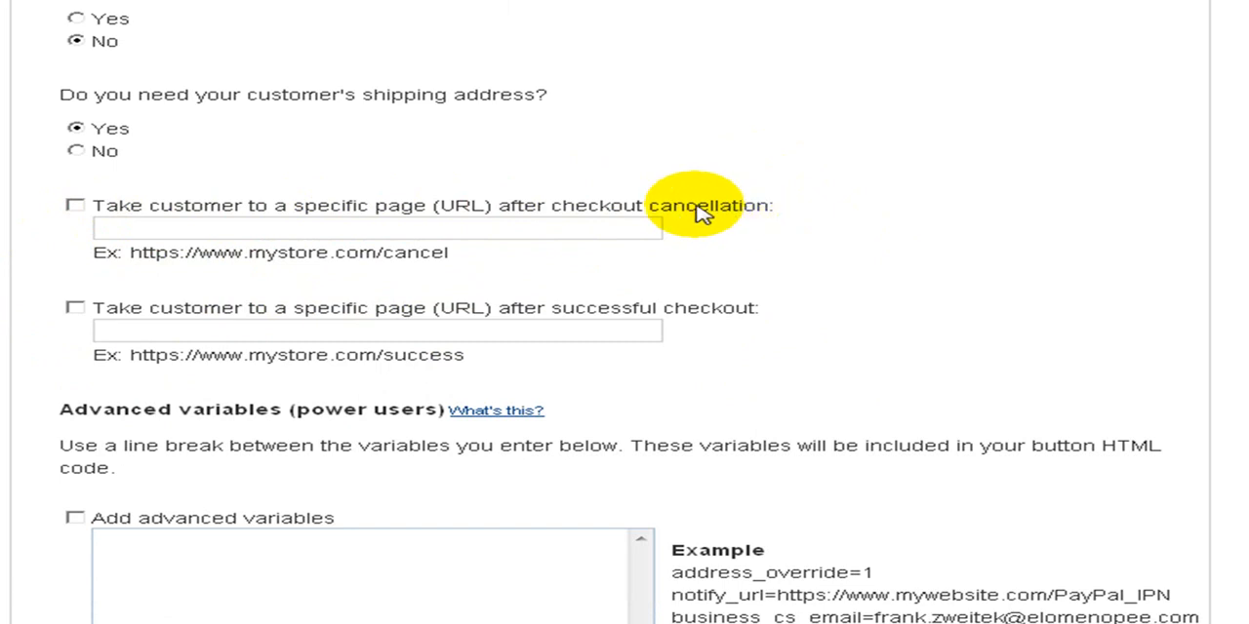
{"action": "left_click", "coordinate": [74, 207]}
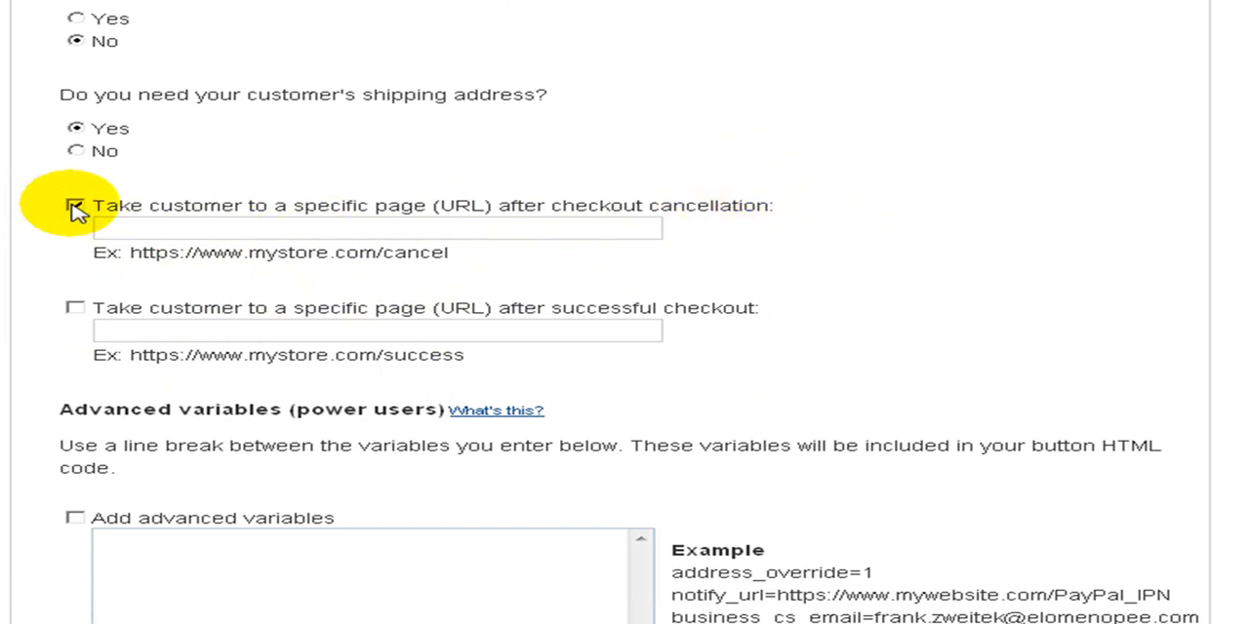
{"action": "left_click", "coordinate": [109, 230]}
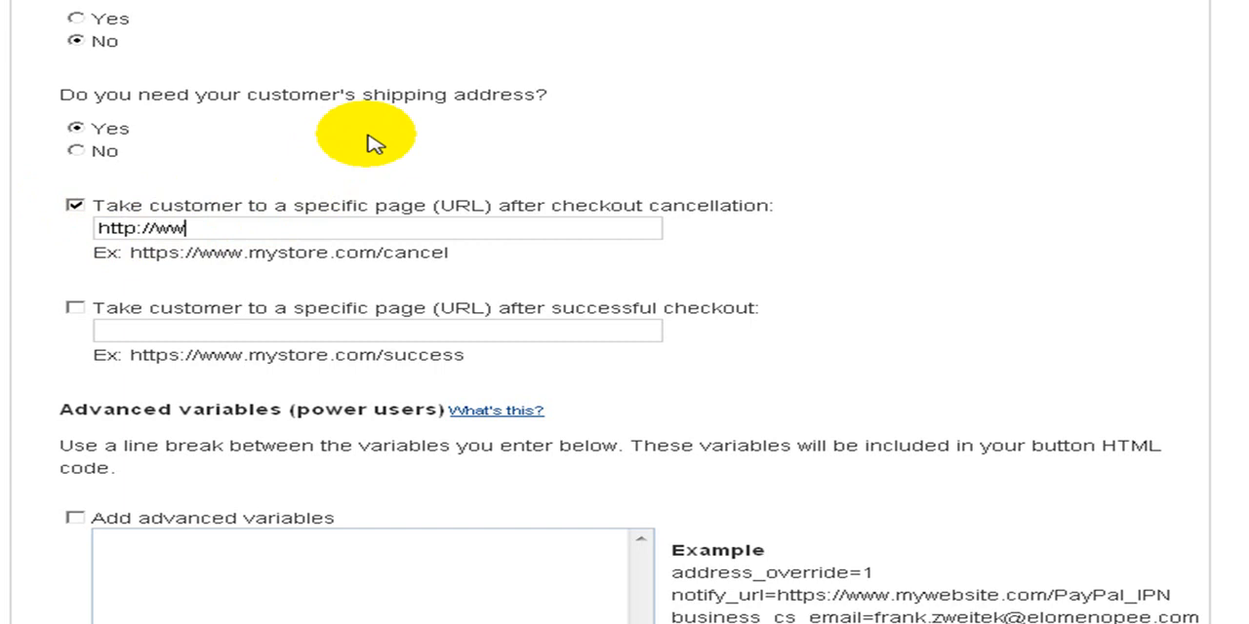
{"action": "type", "text": "ourDomain"}
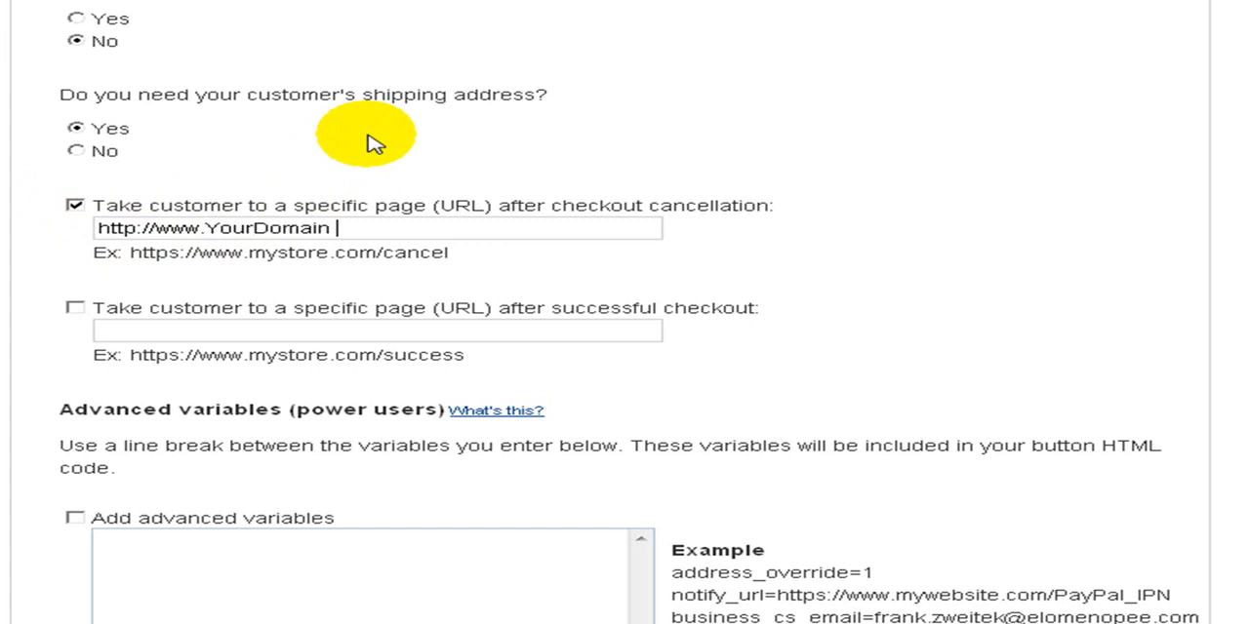
{"action": "type", "text": "Name.com"}
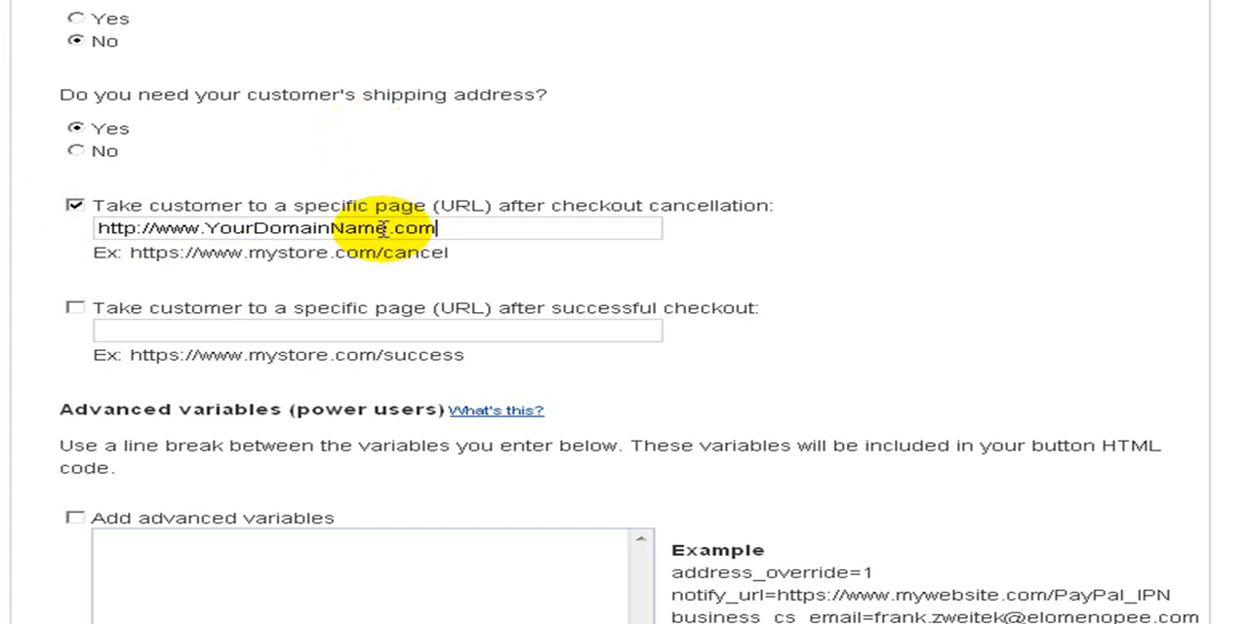
{"action": "left_click_drag", "start_coordinate": [387, 229], "coordinate": [208, 228]}
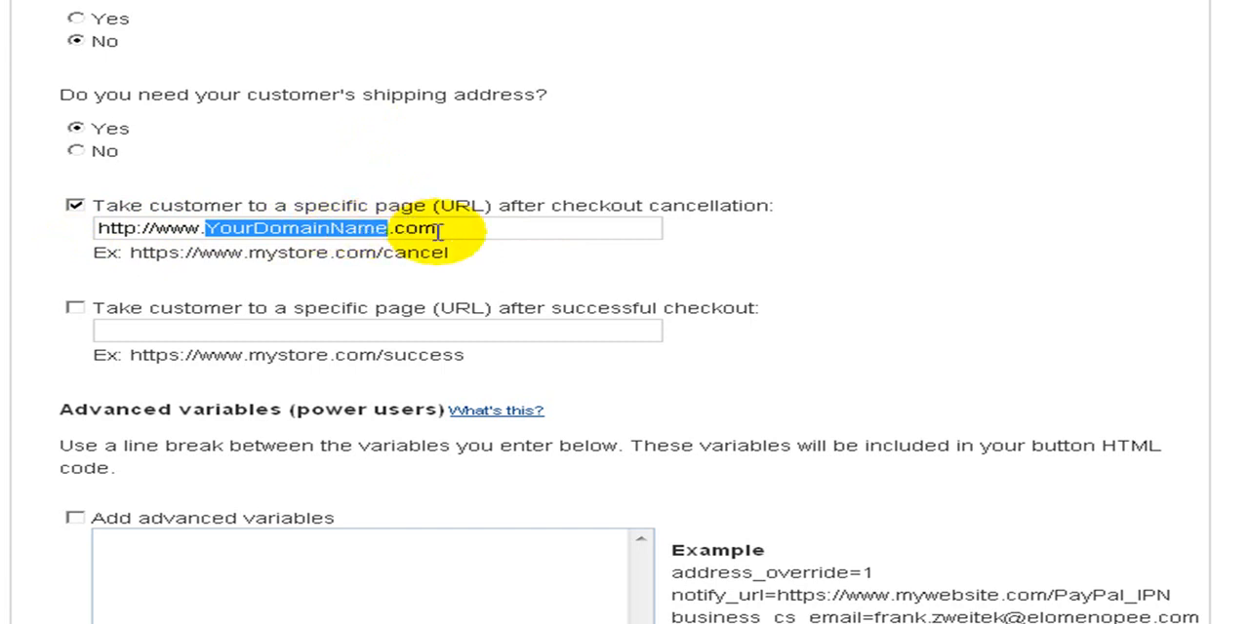
{"action": "left_click", "coordinate": [509, 232]}
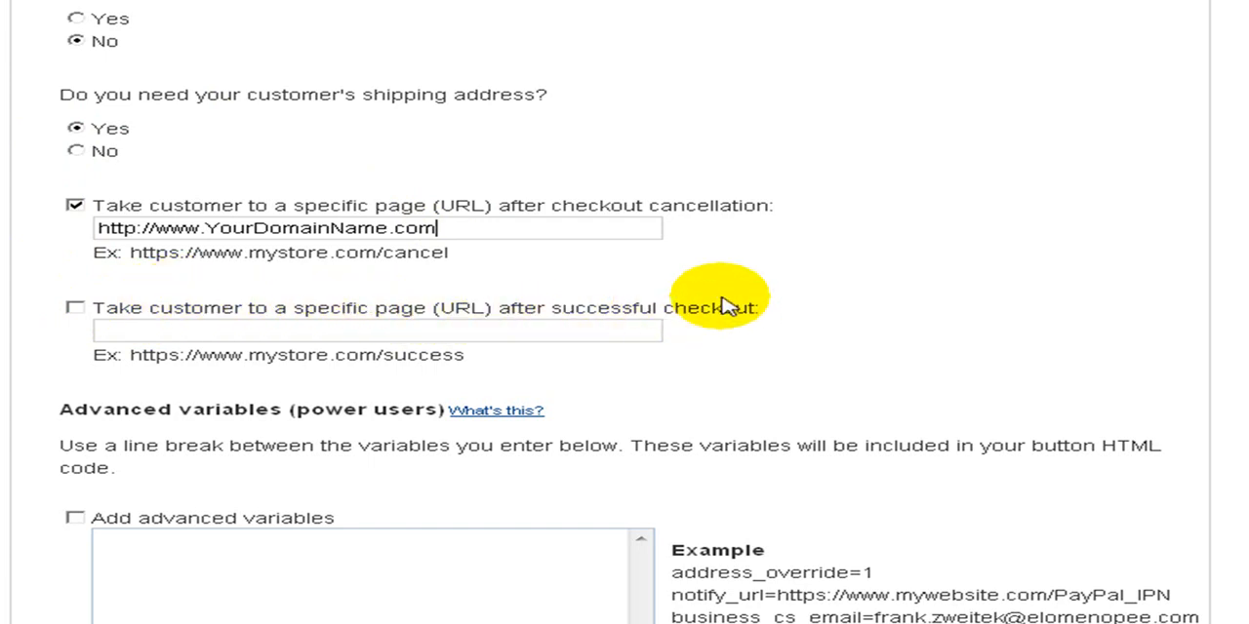
{"action": "left_click", "coordinate": [78, 309]}
{"action": "left_click", "coordinate": [113, 331]}
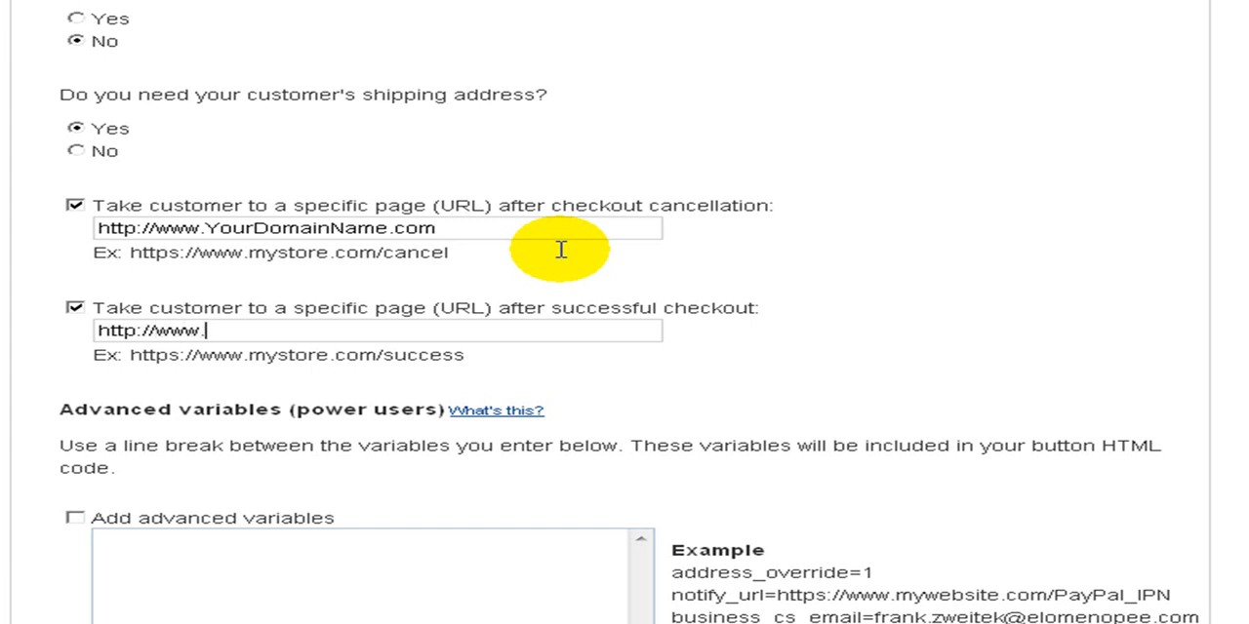
{"action": "type", "text": "oinipwtraining.info"}
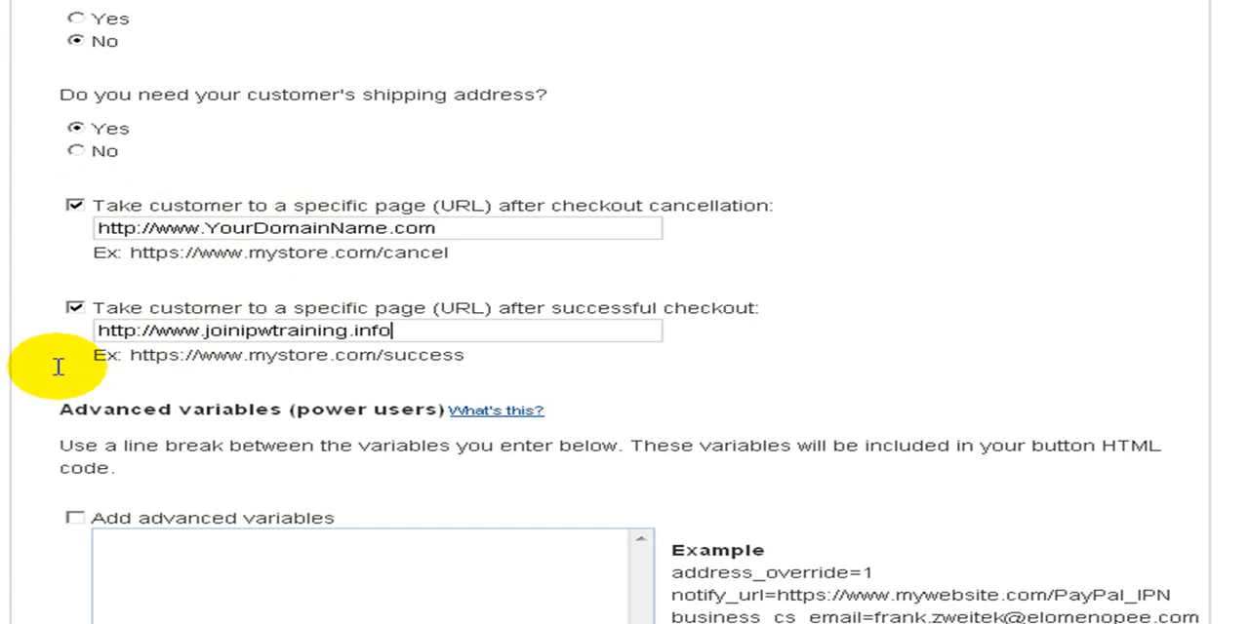
Create the Buy Now button and highlight its generated website code, then clear the selection
{"action": "mouse_move", "coordinate": [496, 410]}
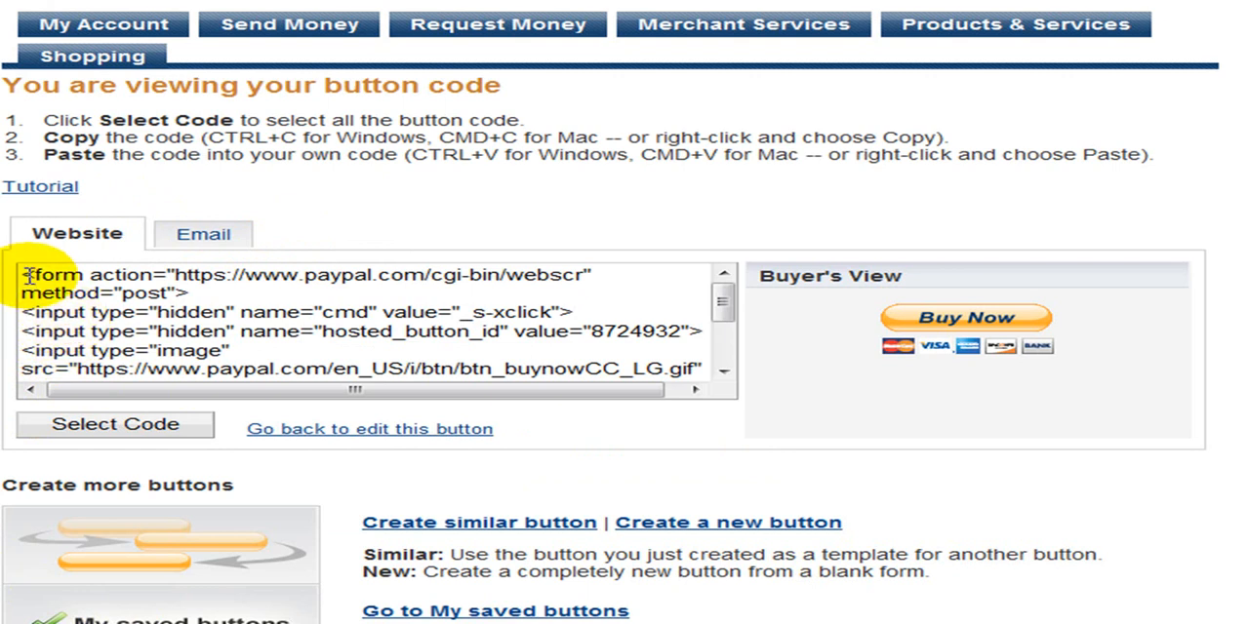
{"action": "left_click", "coordinate": [127, 297]}
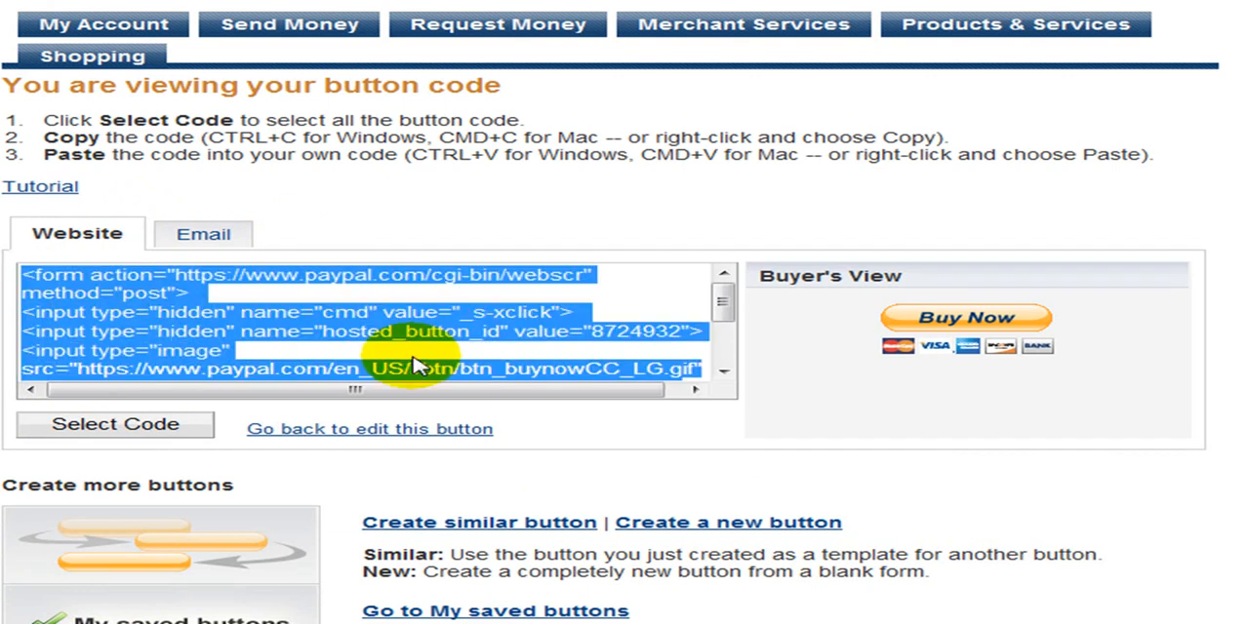
{"action": "left_click", "coordinate": [629, 435]}
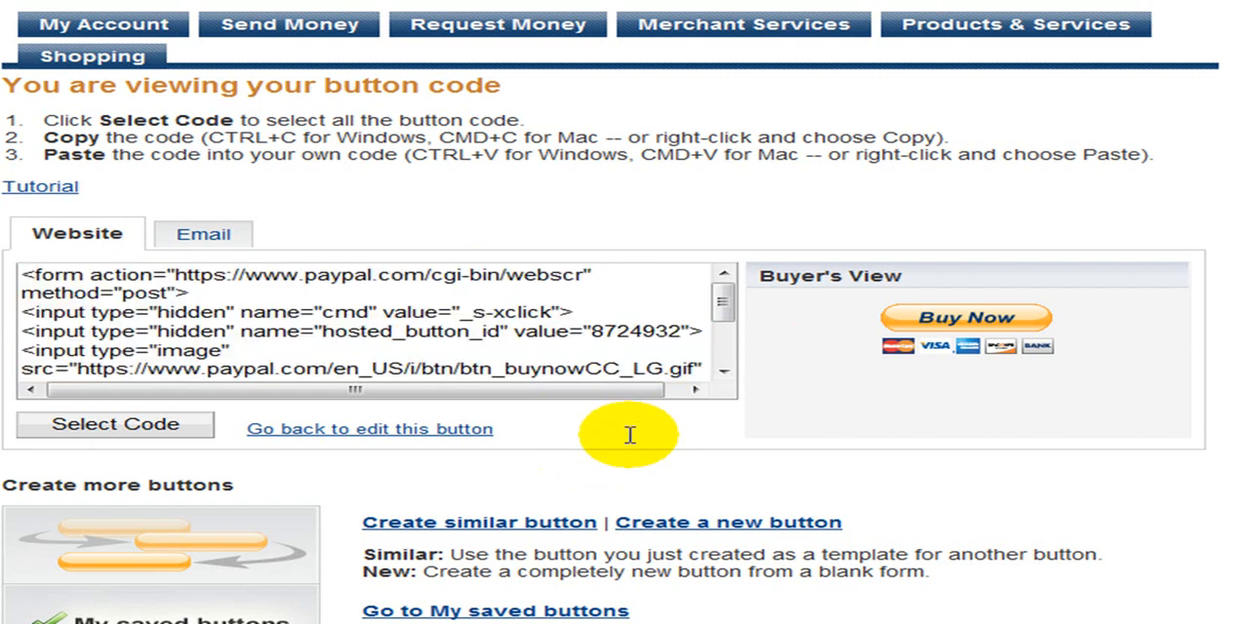